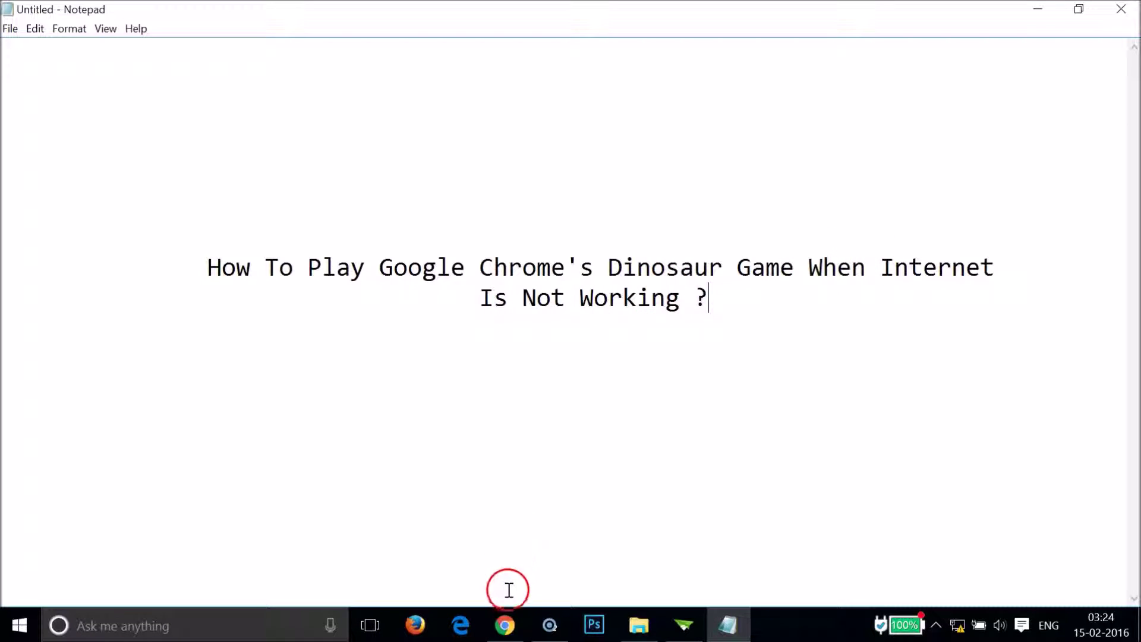
# - Reload google.com in Chrome and start the dinosaur game on the offline page
pyautogui.click(506, 626)
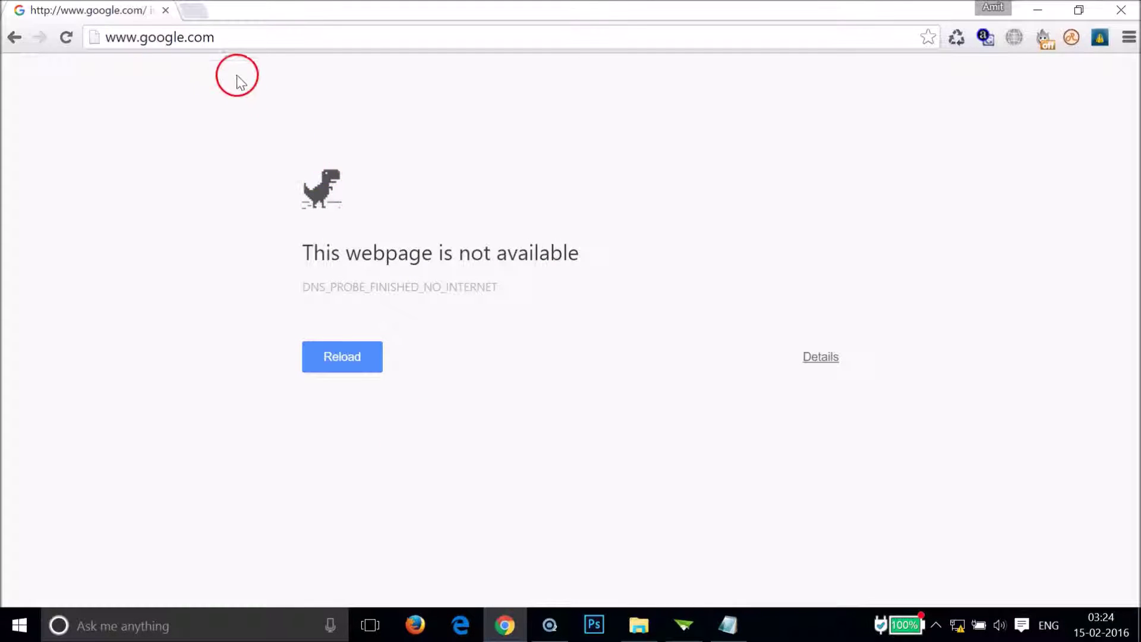
pyautogui.click(234, 45)
pyautogui.write('https://')
pyautogui.press('Return')
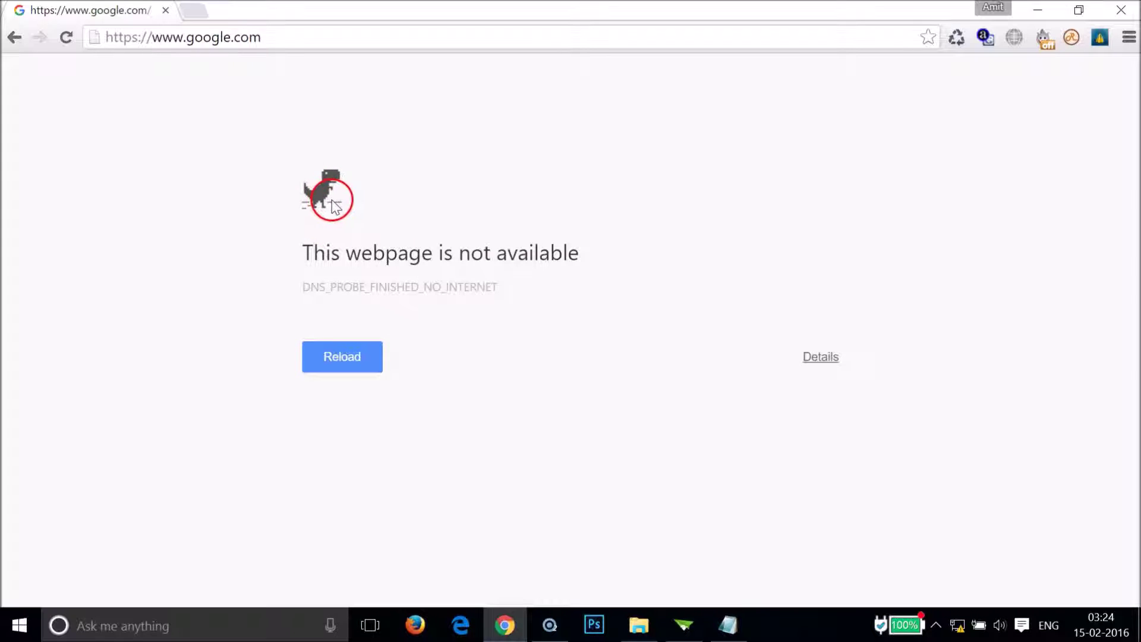
pyautogui.click(303, 207)
pyautogui.press('space')
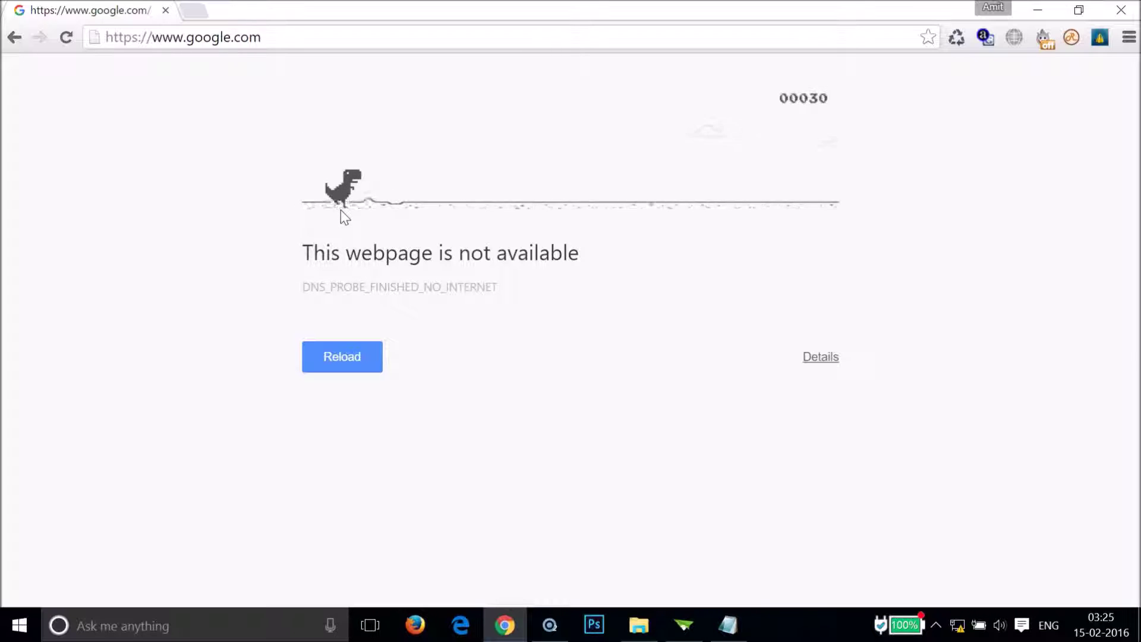
# - Jump the dinosaur over the oncoming cacti as the score climbs to 87
pyautogui.press('space')
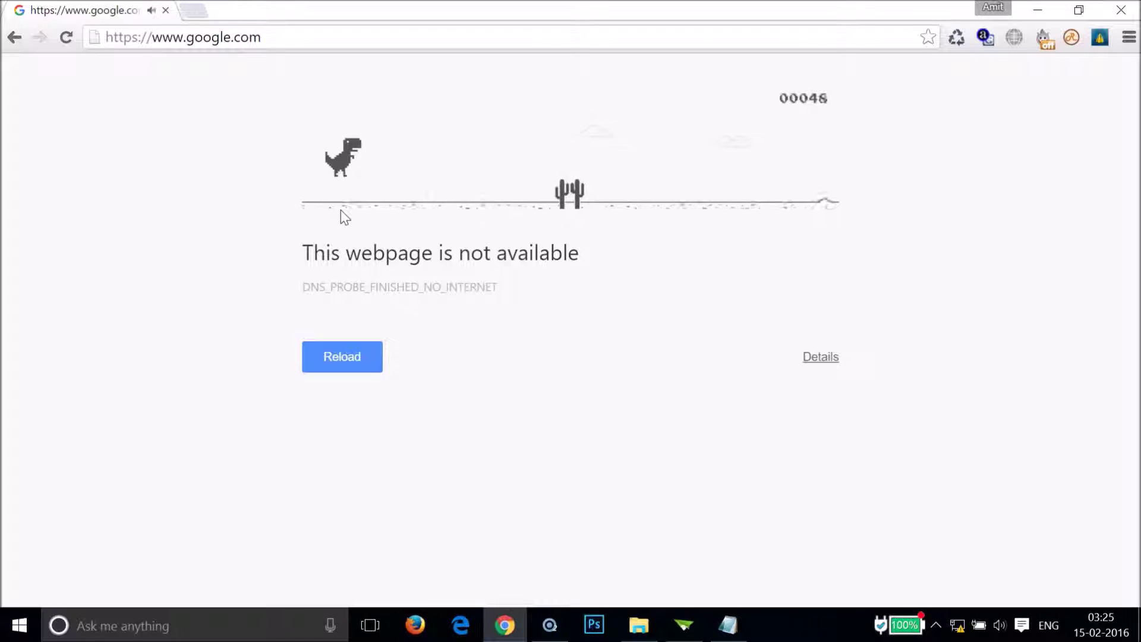
pyautogui.press('space')
pyautogui.press('space')
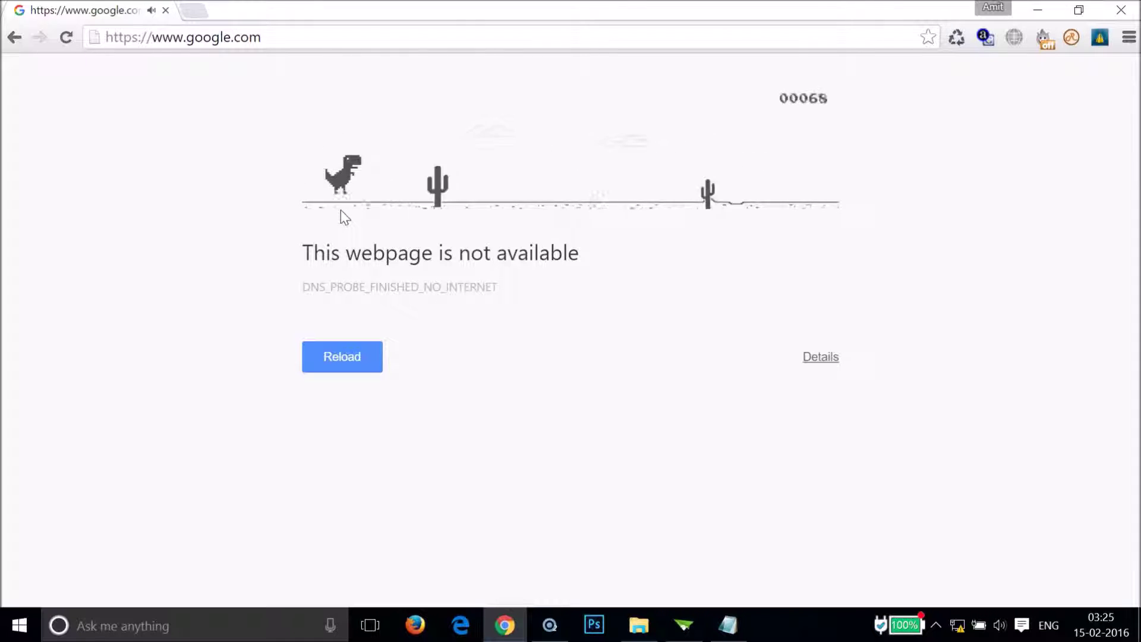
pyautogui.press('space')
pyautogui.press('space')
pyautogui.press('space')
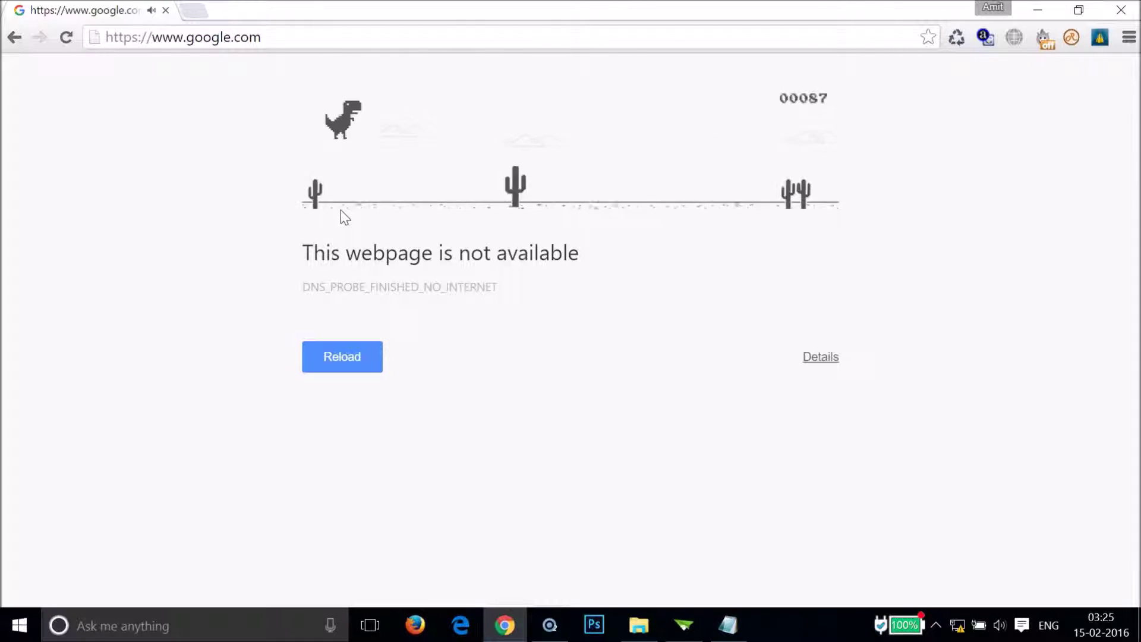
pyautogui.press('space')
pyautogui.press('space')
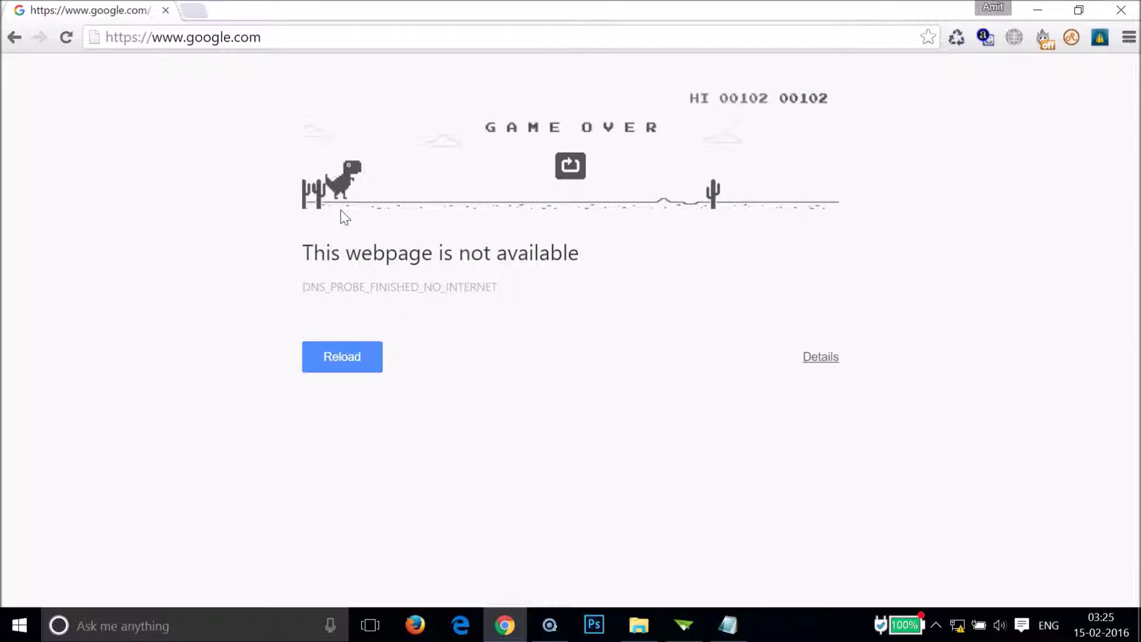
# - Restart the dino game, jump cacti until Game Over at 97, and return to Notepad
pyautogui.click(571, 170)
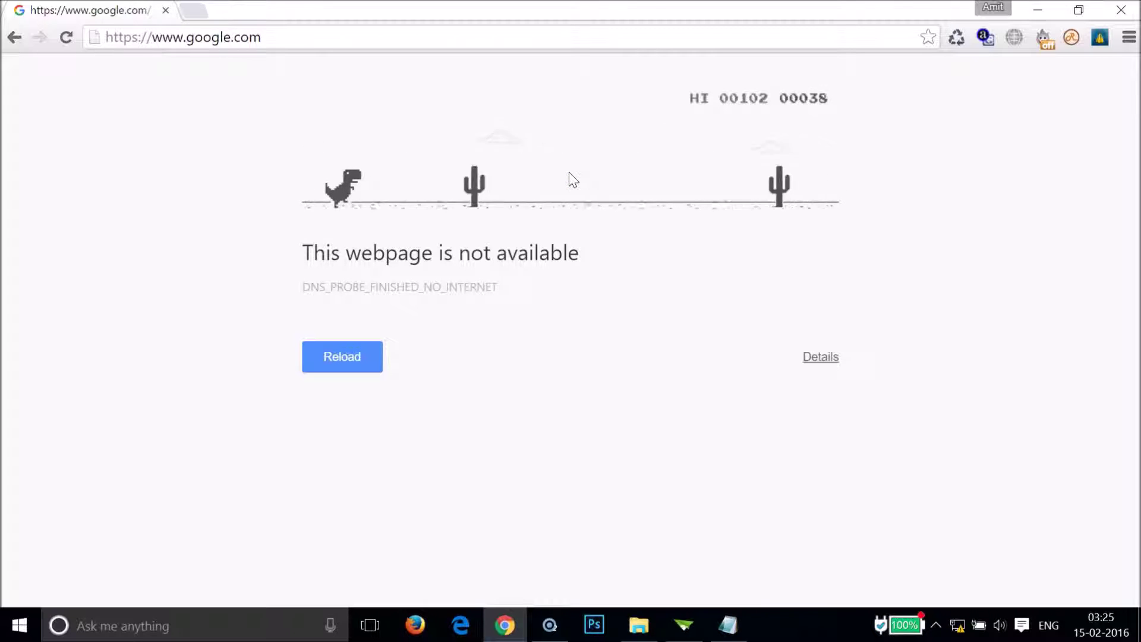
pyautogui.press('space')
pyautogui.press('space')
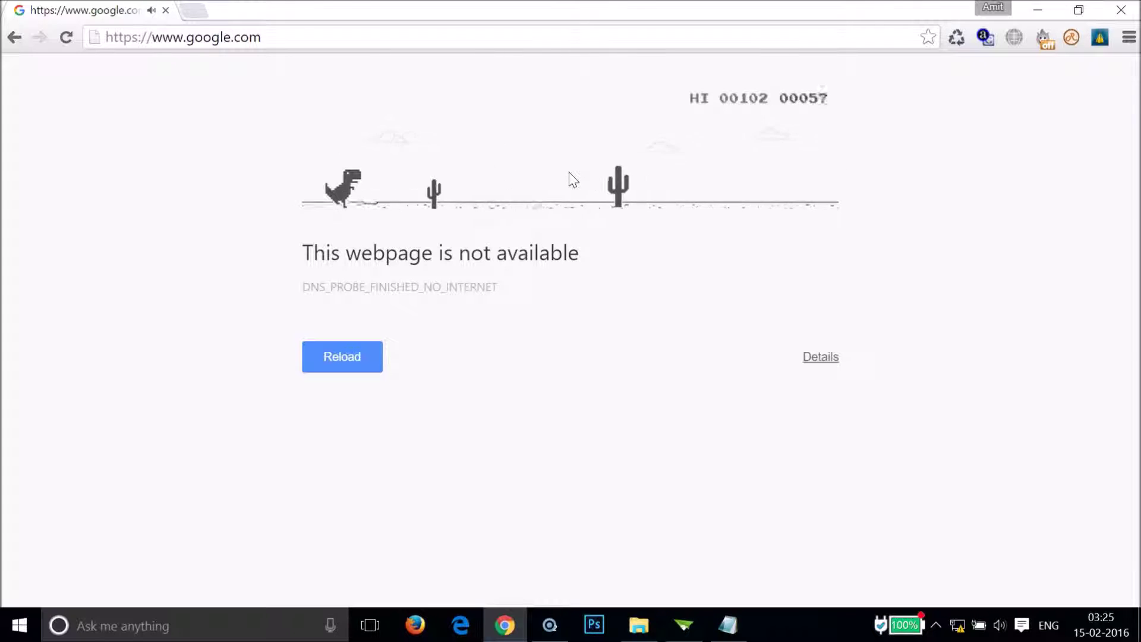
pyautogui.press('space')
pyautogui.press('space')
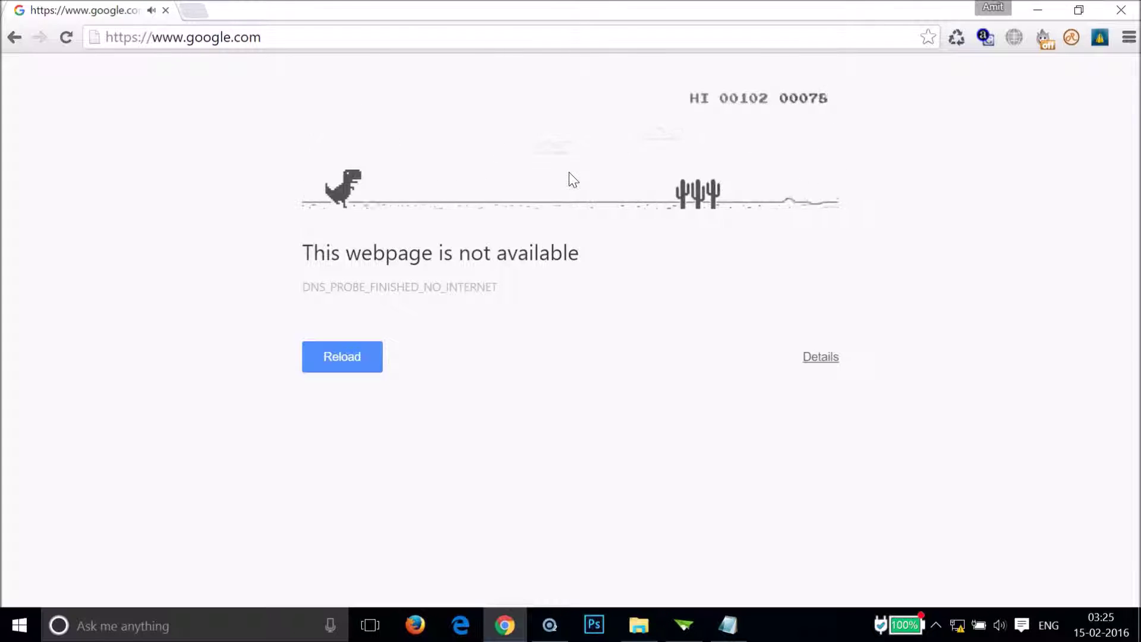
pyautogui.press('space')
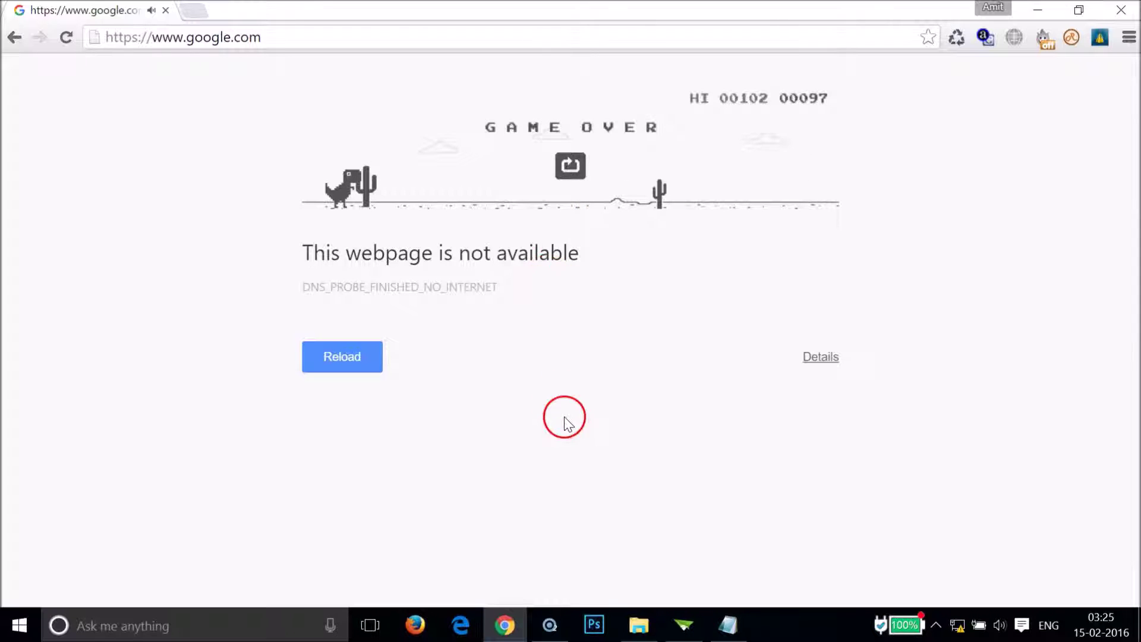
pyautogui.click(730, 627)
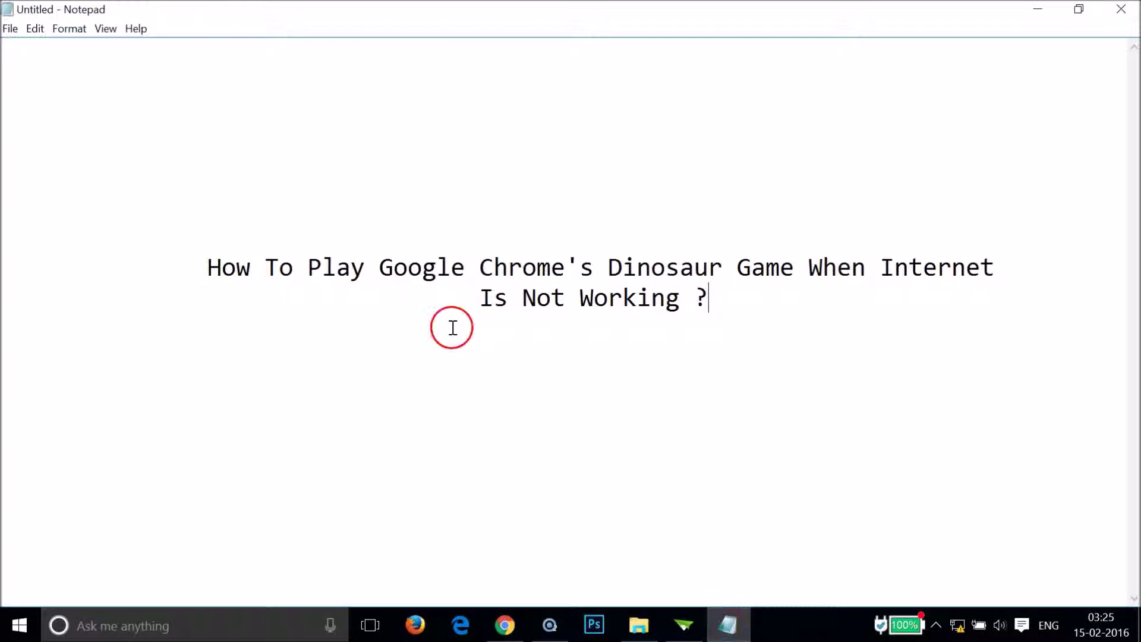